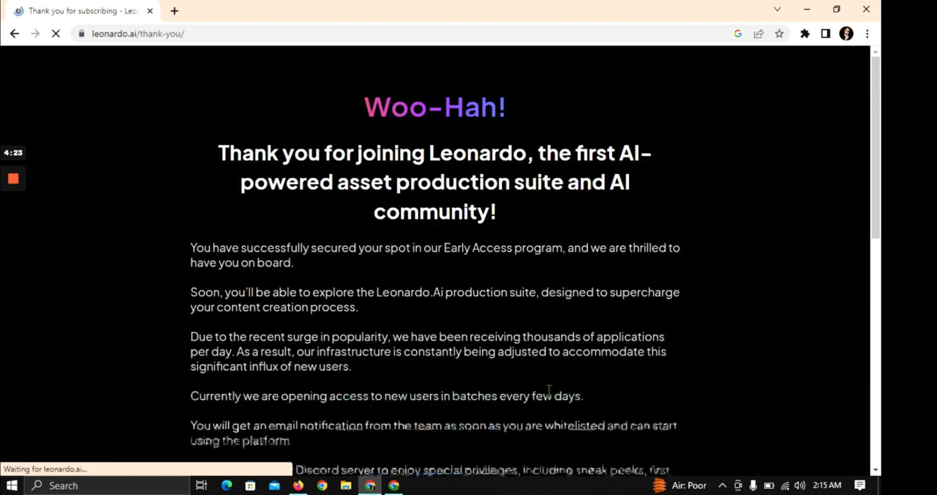
Open the Discord server invitation offered on the Leonardo thank-you page.
{"action": "scroll", "coordinate": [496, 214], "scroll_direction": "down", "scroll_amount": 6}
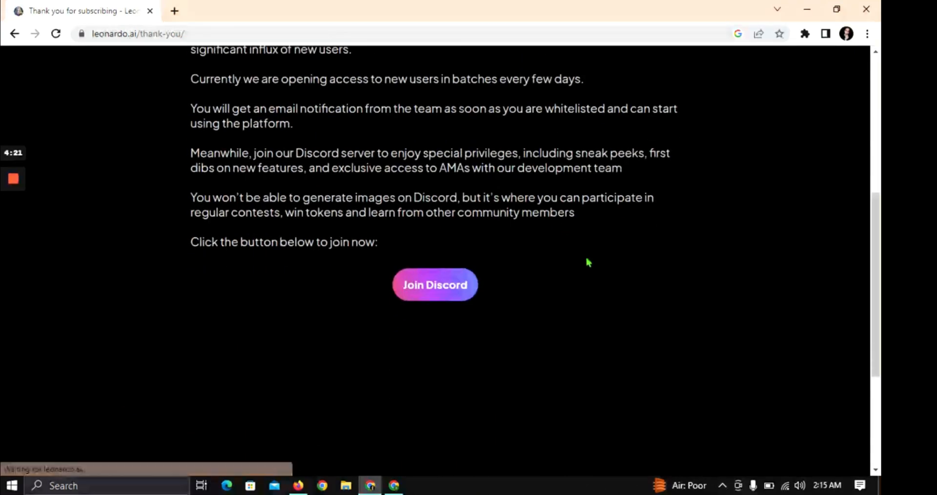
{"action": "left_click", "coordinate": [440, 284]}
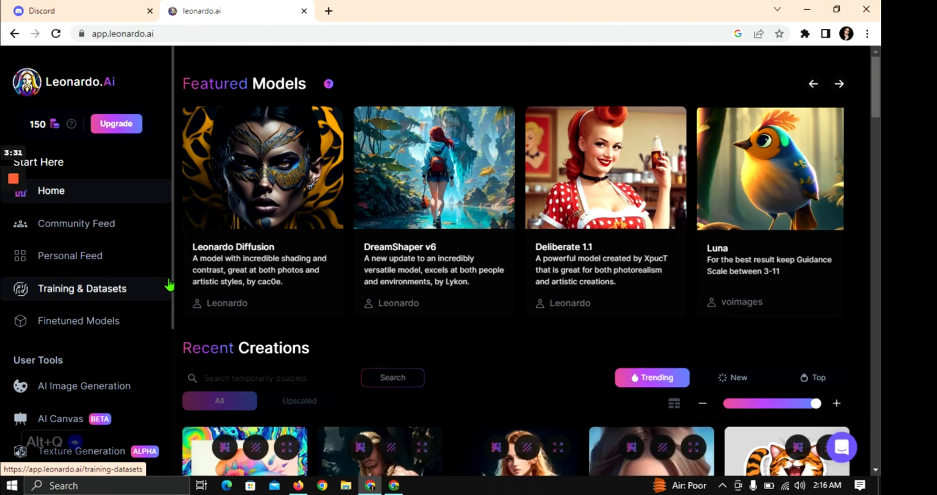
Browse the featured models and the trending images in the recent creations gallery on the home page.
{"action": "scroll", "coordinate": [475, 278], "scroll_direction": "down", "scroll_amount": 3}
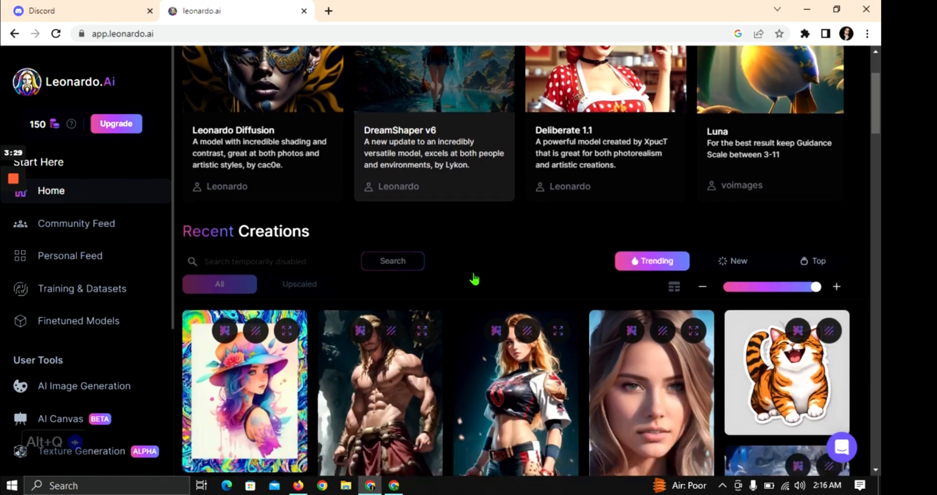
{"action": "scroll", "coordinate": [474, 278], "scroll_direction": "down", "scroll_amount": 3}
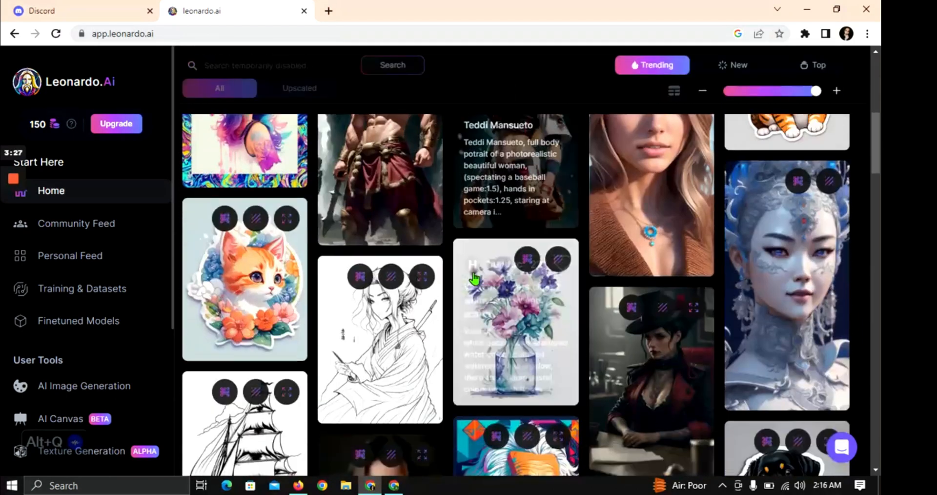
{"action": "scroll", "coordinate": [475, 278], "scroll_direction": "down", "scroll_amount": 6}
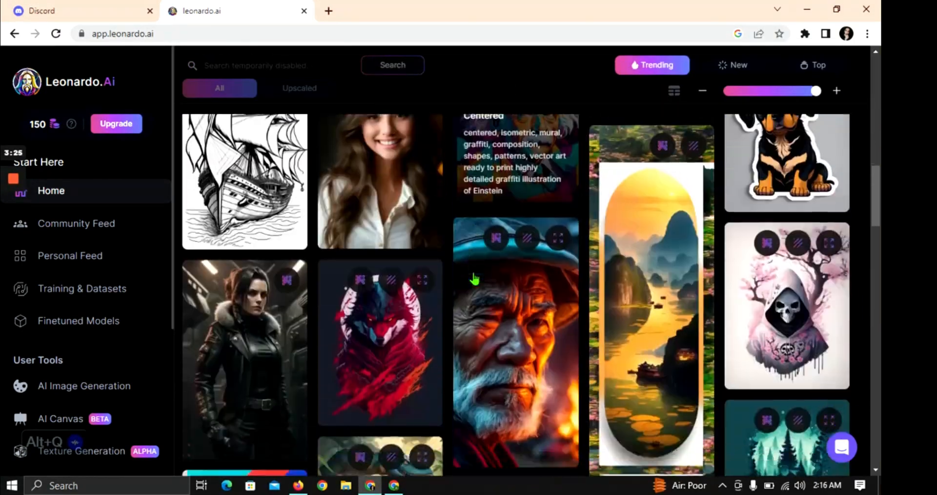
{"action": "scroll", "coordinate": [475, 278], "scroll_direction": "down", "scroll_amount": 6}
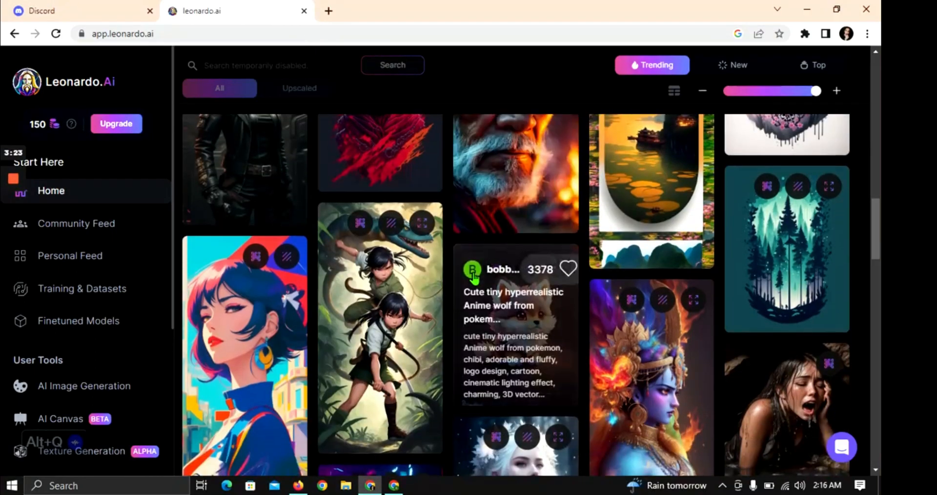
{"action": "scroll", "coordinate": [475, 278], "scroll_direction": "down", "scroll_amount": 6}
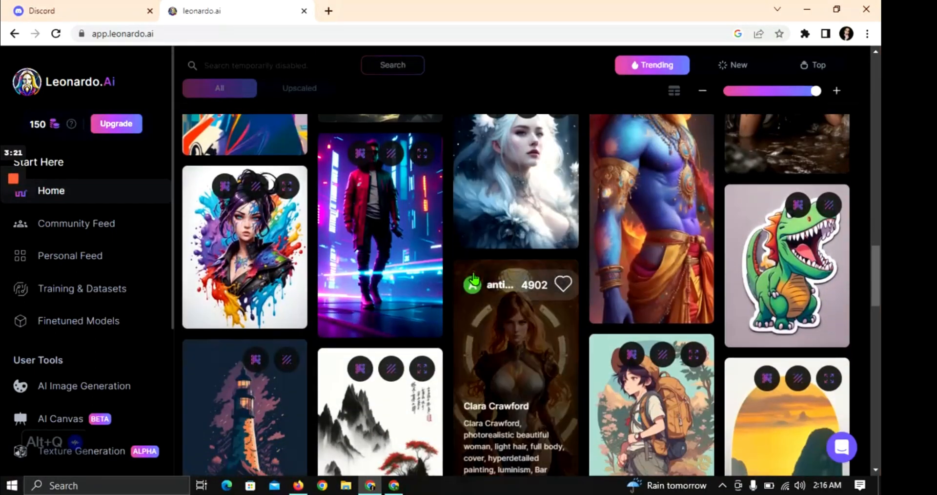
{"action": "scroll", "coordinate": [475, 278], "scroll_direction": "down", "scroll_amount": 6}
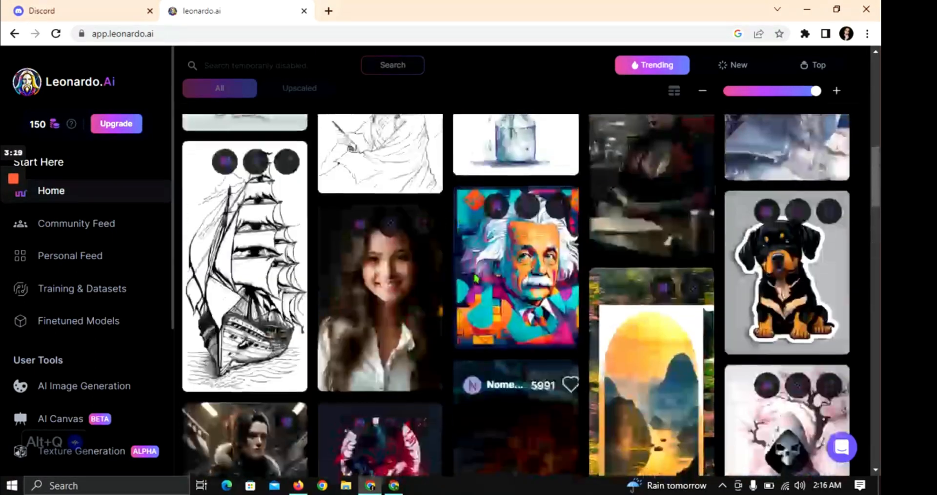
{"action": "scroll", "coordinate": [475, 278], "scroll_direction": "up", "scroll_amount": 5}
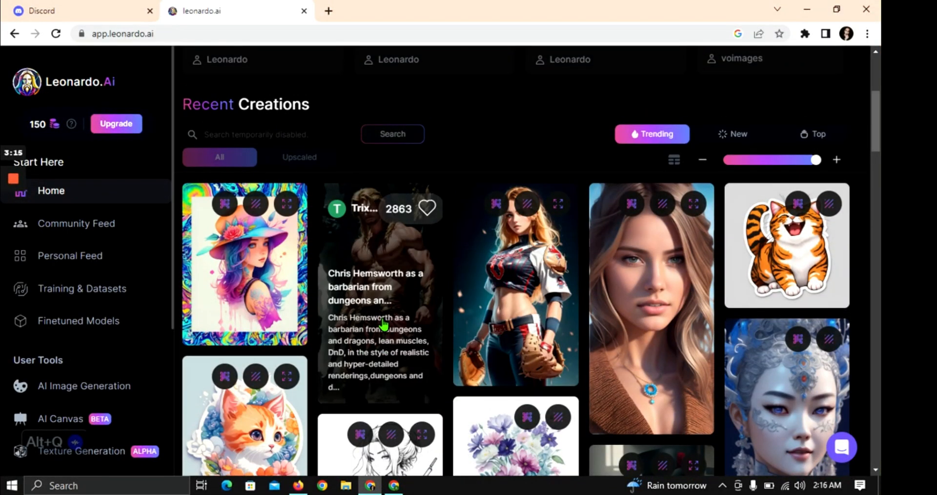
Download the upscaled image of the barbarian from dungeons and dragons from its details view, and close that view.
{"action": "left_click", "coordinate": [384, 325]}
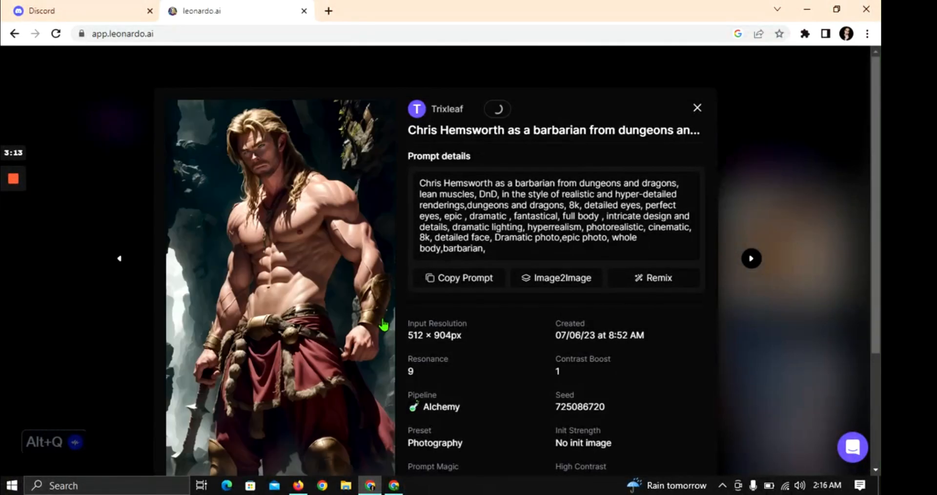
{"action": "scroll", "coordinate": [394, 390], "scroll_direction": "down", "scroll_amount": 3}
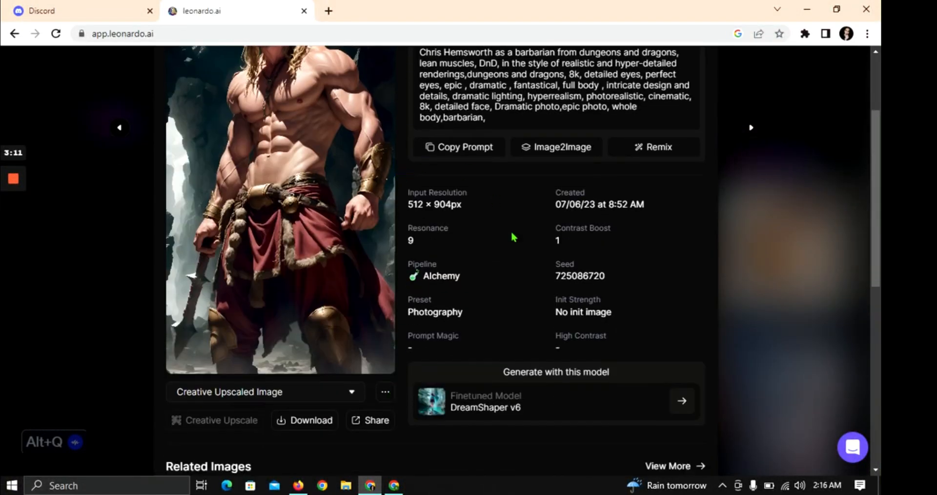
{"action": "left_click", "coordinate": [307, 421]}
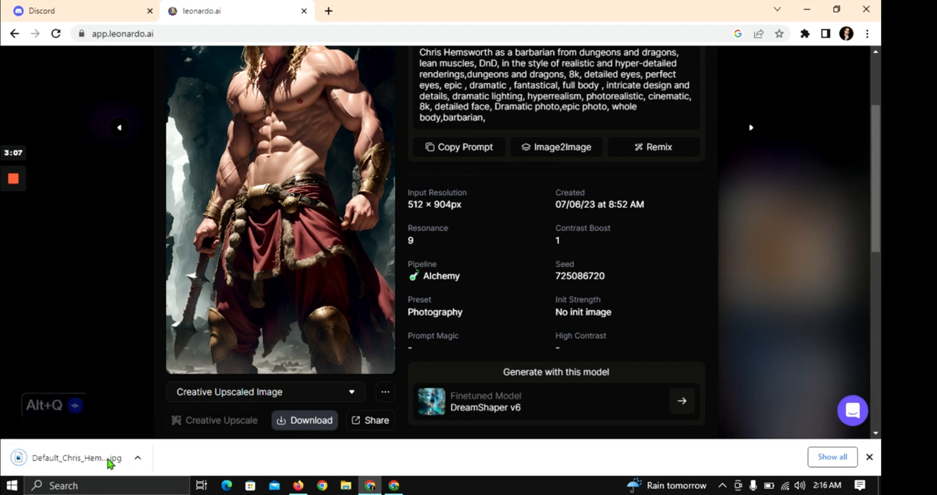
{"action": "scroll", "coordinate": [445, 270], "scroll_direction": "up", "scroll_amount": 3}
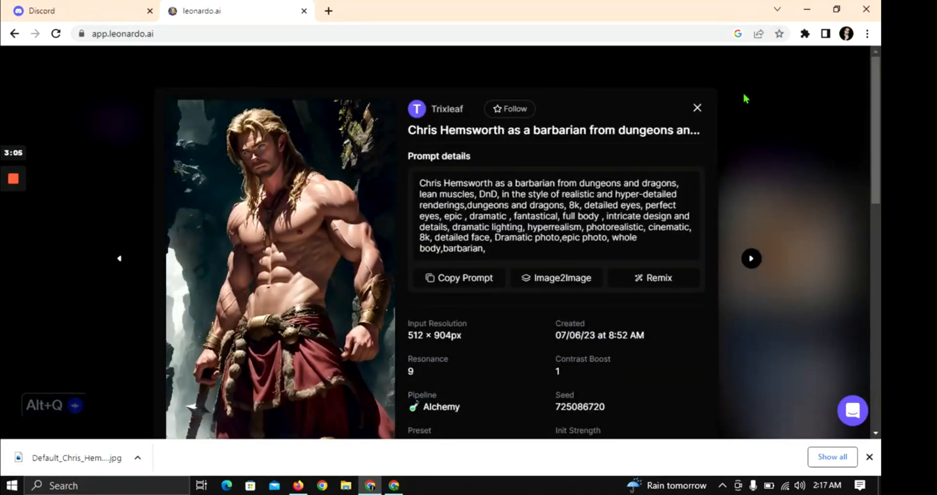
{"action": "left_click", "coordinate": [698, 108]}
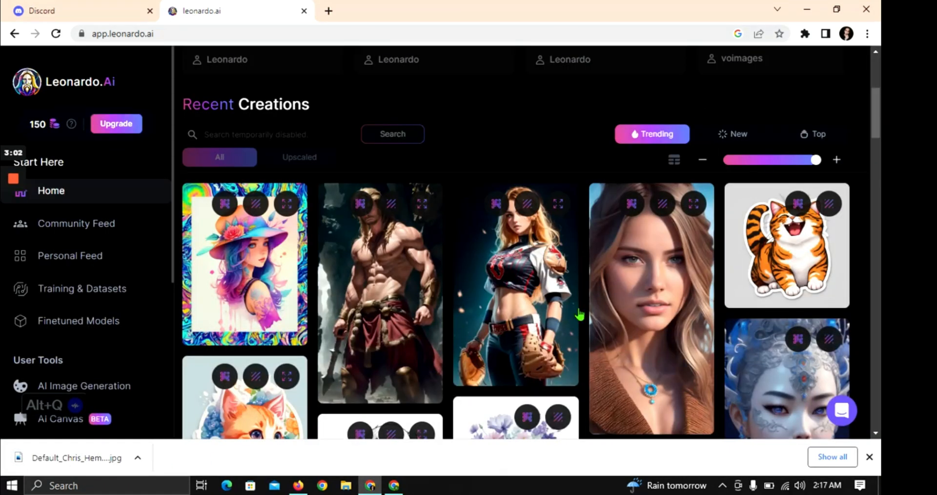
Look through more trending community images and check the prompt preview of the barbarian picture.
{"action": "scroll", "coordinate": [580, 315], "scroll_direction": "down", "scroll_amount": 10}
{"action": "scroll", "coordinate": [467, 321], "scroll_direction": "up", "scroll_amount": 3}
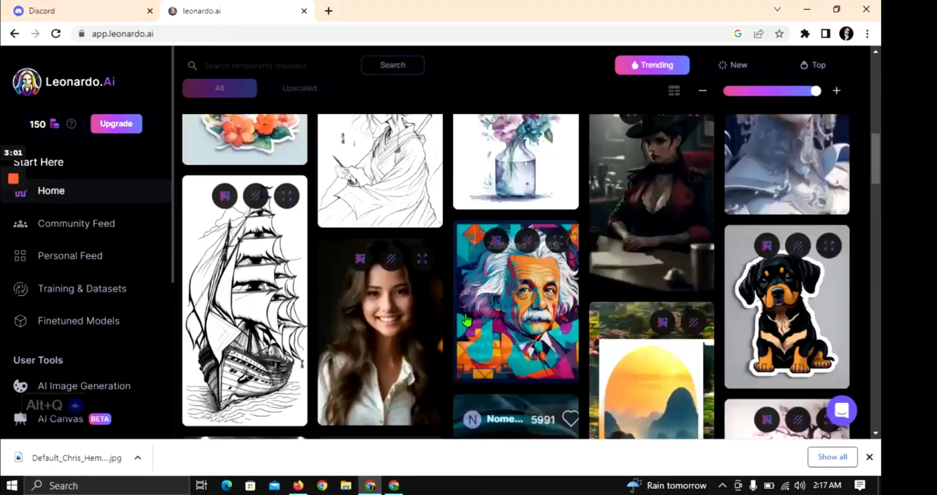
{"action": "scroll", "coordinate": [466, 321], "scroll_direction": "up", "scroll_amount": 1}
{"action": "scroll", "coordinate": [445, 325], "scroll_direction": "up", "scroll_amount": 3}
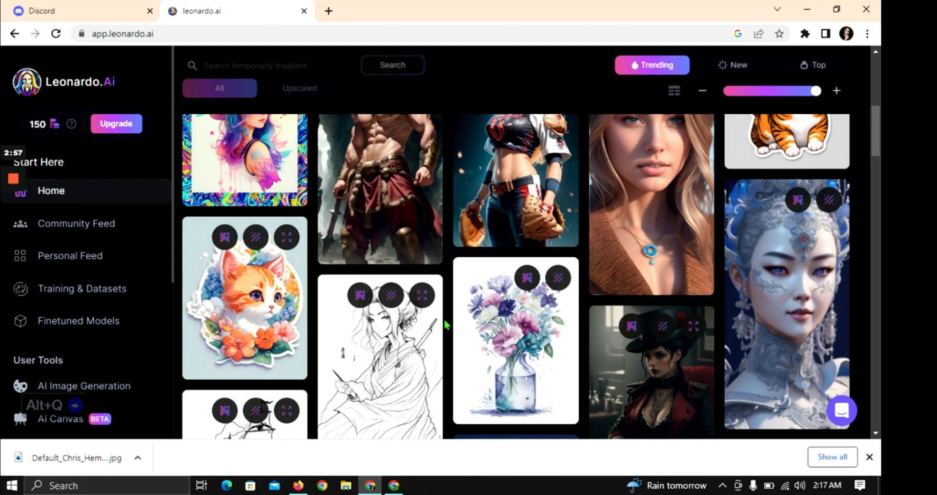
{"action": "scroll", "coordinate": [445, 324], "scroll_direction": "up", "scroll_amount": 2}
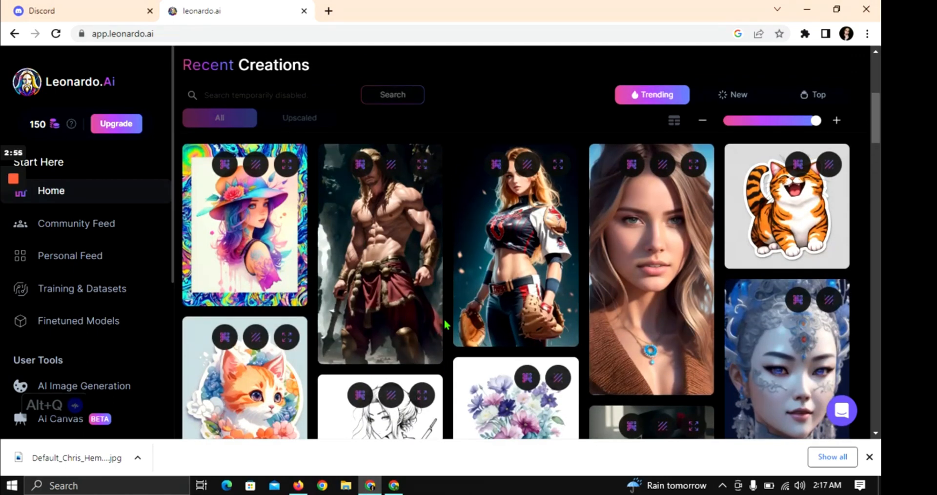
{"action": "mouse_move", "coordinate": [348, 318]}
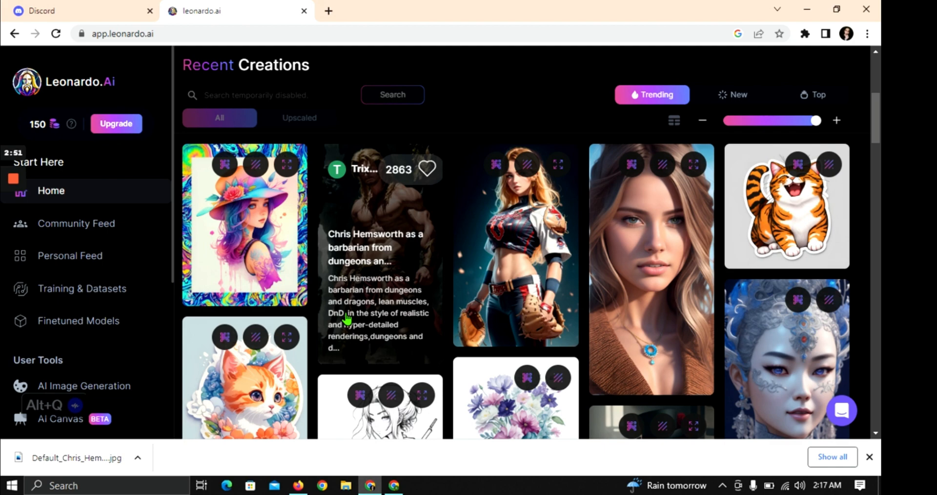
{"action": "scroll", "coordinate": [347, 318], "scroll_direction": "up", "scroll_amount": 3}
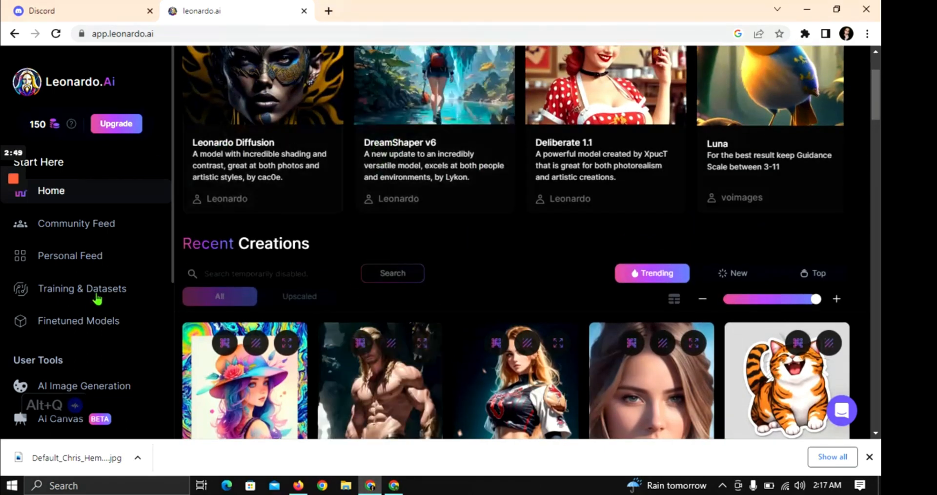
Open the AI Image Generation tool and activate its empty prompt field.
{"action": "scroll", "coordinate": [96, 299], "scroll_direction": "down", "scroll_amount": 1}
{"action": "scroll", "coordinate": [96, 304], "scroll_direction": "down", "scroll_amount": 2}
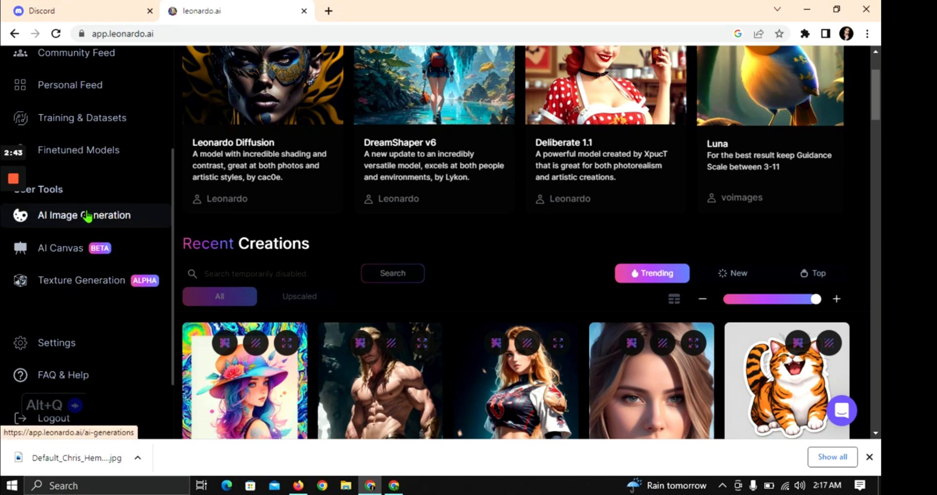
{"action": "left_click", "coordinate": [86, 216]}
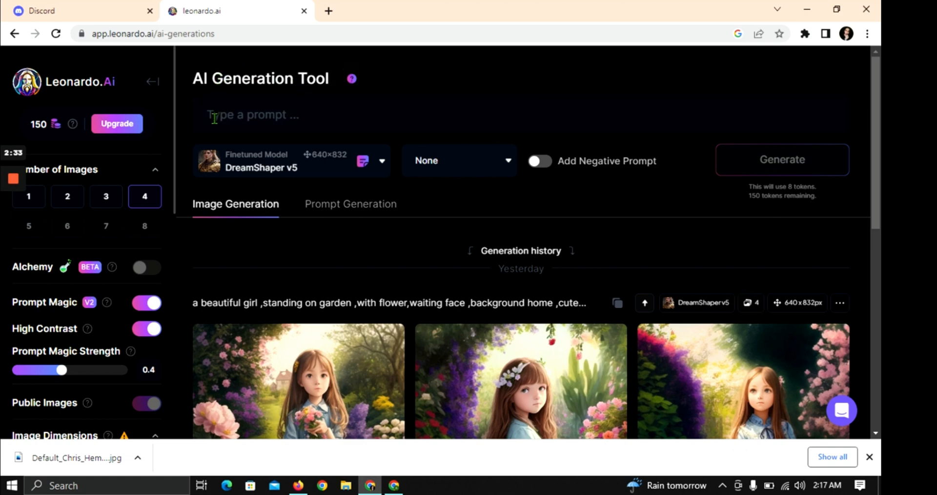
{"action": "left_click", "coordinate": [214, 117]}
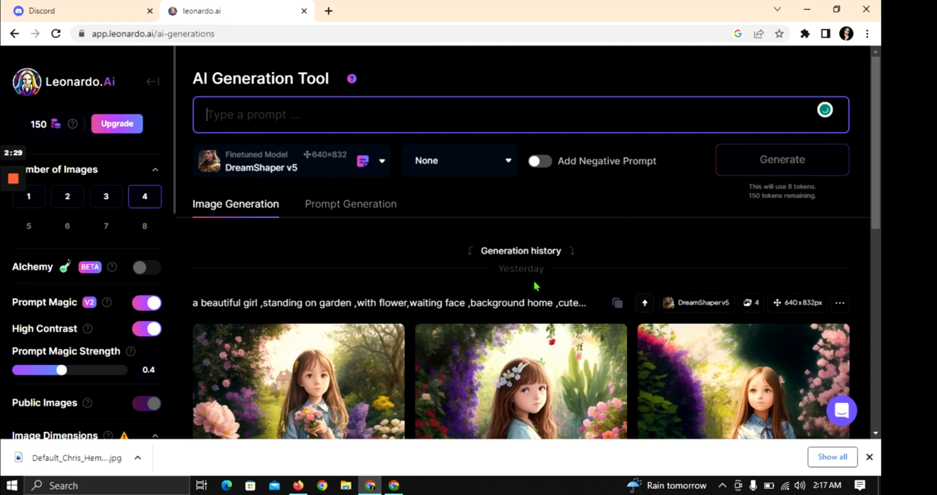
Choose the 16:9 aspect ratio in the image dimension settings.
{"action": "scroll", "coordinate": [488, 317], "scroll_direction": "down", "scroll_amount": 5}
{"action": "scroll", "coordinate": [435, 378], "scroll_direction": "up", "scroll_amount": 5}
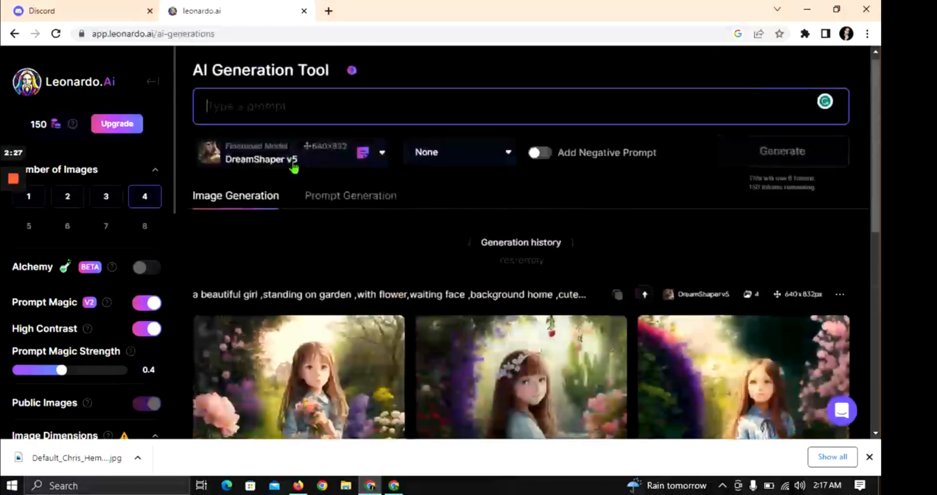
{"action": "scroll", "coordinate": [125, 332], "scroll_direction": "down", "scroll_amount": 3}
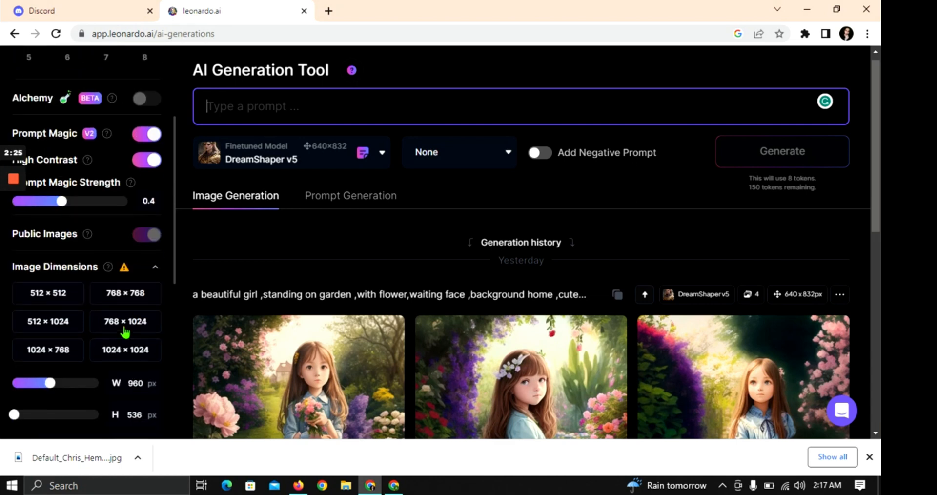
{"action": "scroll", "coordinate": [124, 332], "scroll_direction": "down", "scroll_amount": 1}
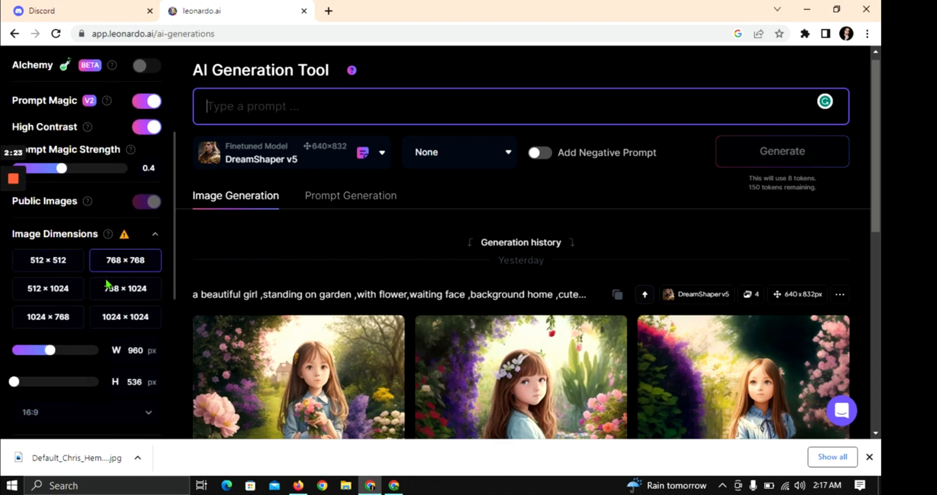
{"action": "scroll", "coordinate": [98, 293], "scroll_direction": "down", "scroll_amount": 1}
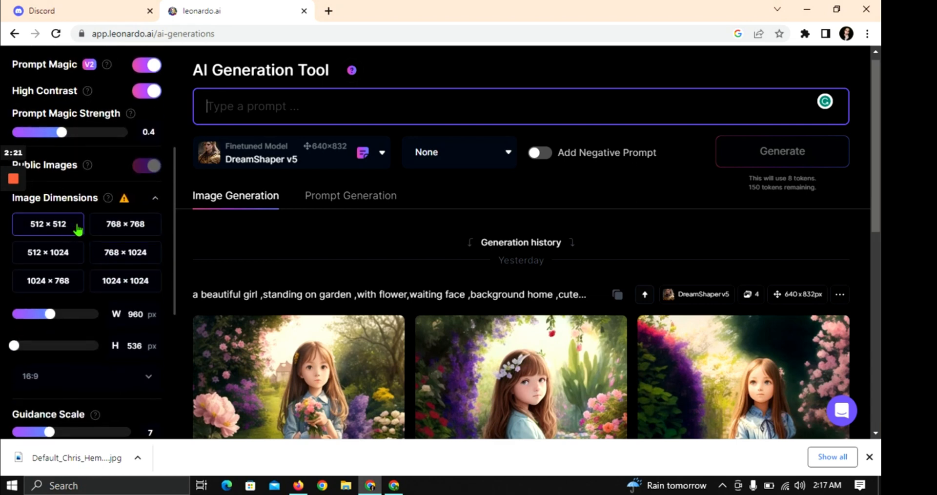
{"action": "scroll", "coordinate": [77, 230], "scroll_direction": "down", "scroll_amount": 3}
{"action": "left_click", "coordinate": [147, 276]}
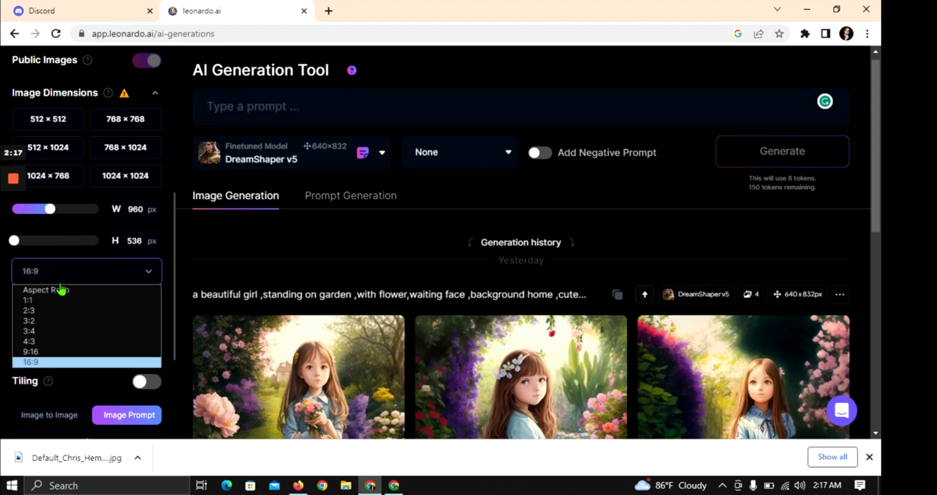
{"action": "left_click", "coordinate": [37, 363]}
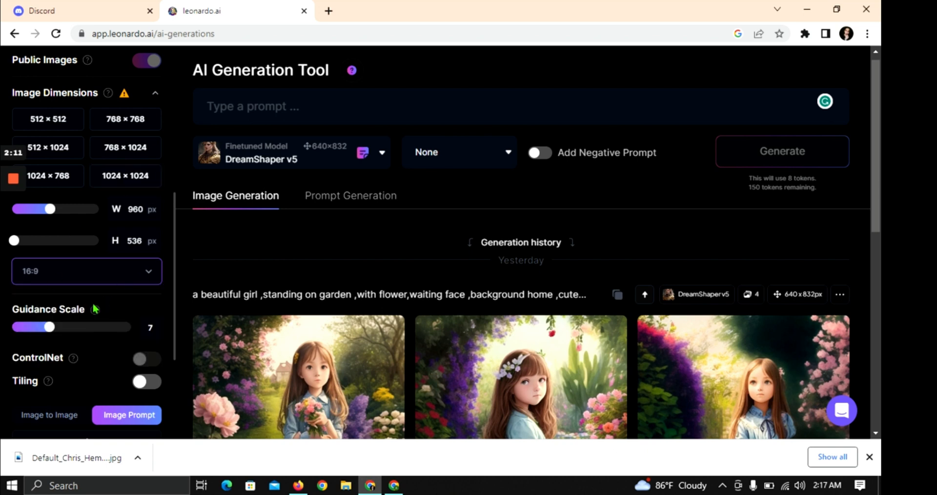
Review the remaining generation settings, including guidance scale, ControlNet, tiling, image prompt upload, and the number of images.
{"action": "scroll", "coordinate": [96, 309], "scroll_direction": "down", "scroll_amount": 3}
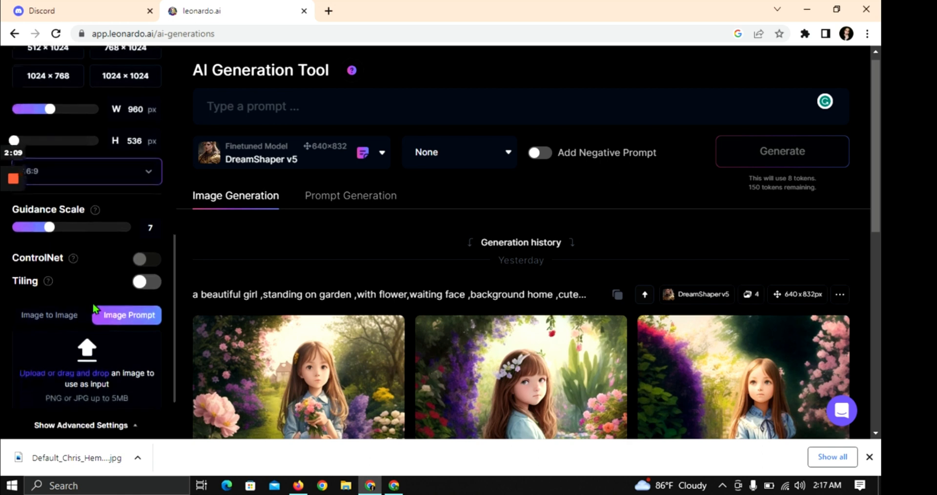
{"action": "scroll", "coordinate": [93, 308], "scroll_direction": "up", "scroll_amount": 2}
{"action": "scroll", "coordinate": [93, 309], "scroll_direction": "up", "scroll_amount": 6}
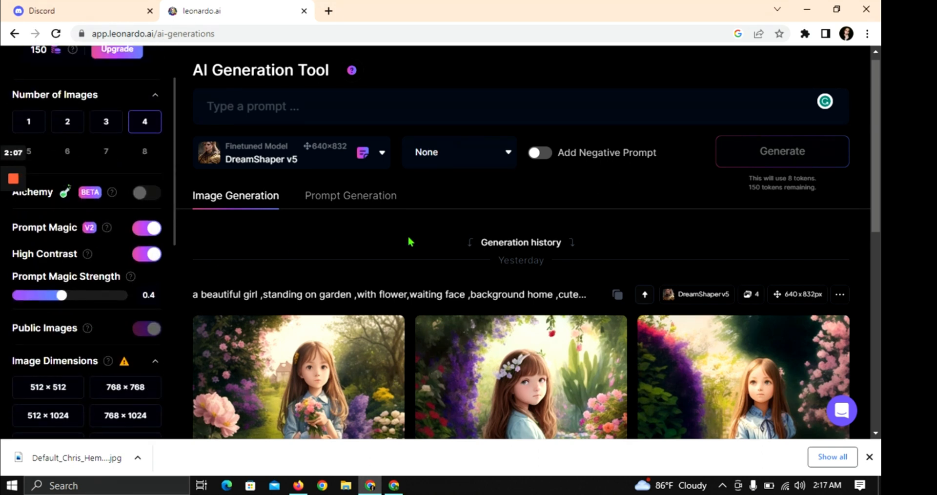
{"action": "scroll", "coordinate": [410, 241], "scroll_direction": "up", "scroll_amount": 1}
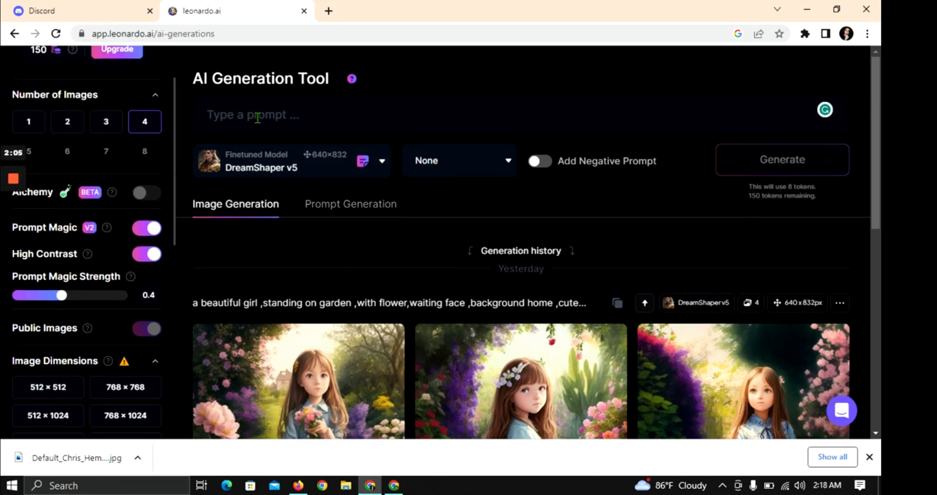
{"action": "left_click", "coordinate": [257, 118]}
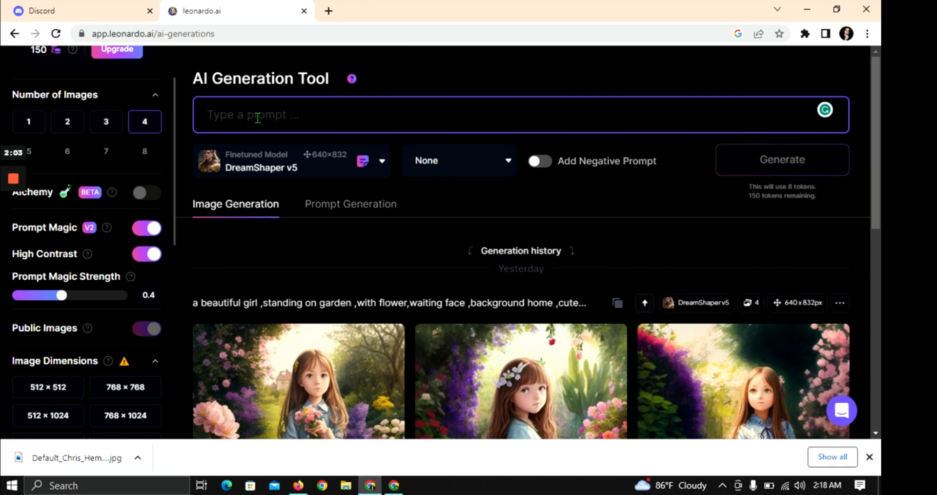
{"action": "scroll", "coordinate": [99, 190], "scroll_direction": "up", "scroll_amount": 2}
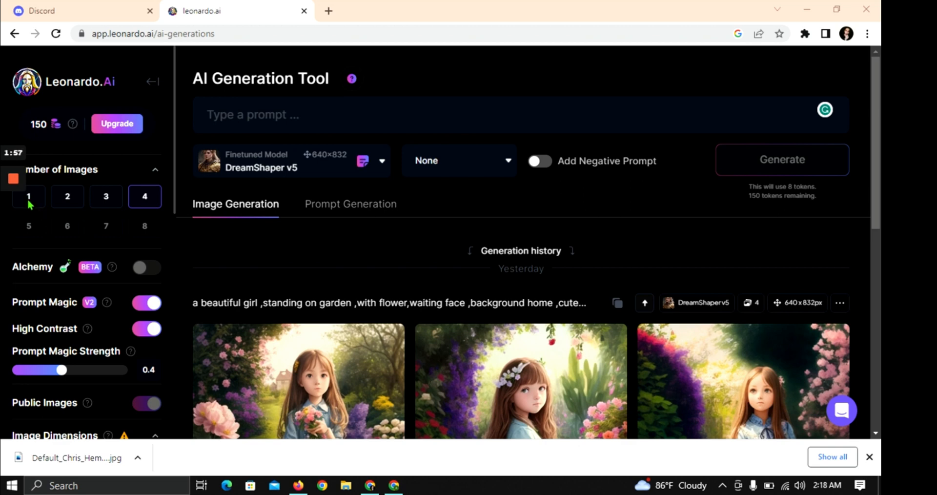
{"action": "left_click", "coordinate": [65, 199]}
{"action": "left_click", "coordinate": [117, 201]}
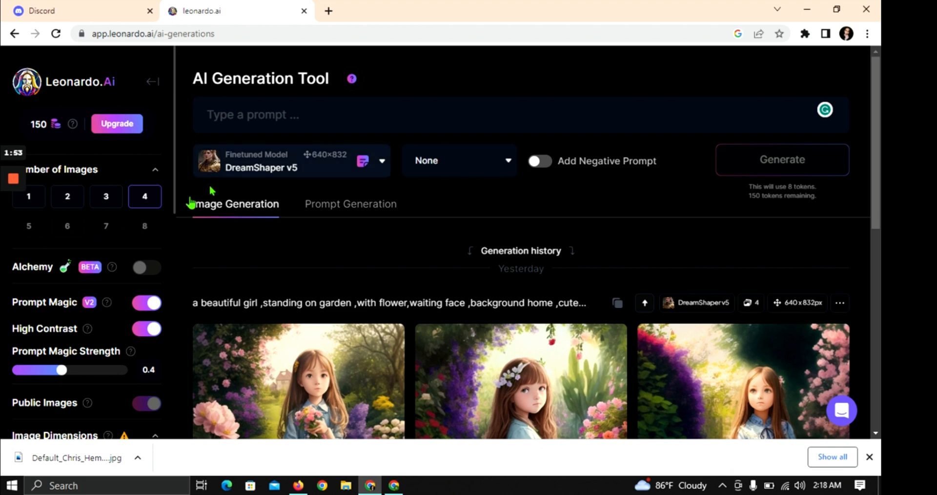
{"action": "mouse_move", "coordinate": [13, 230]}
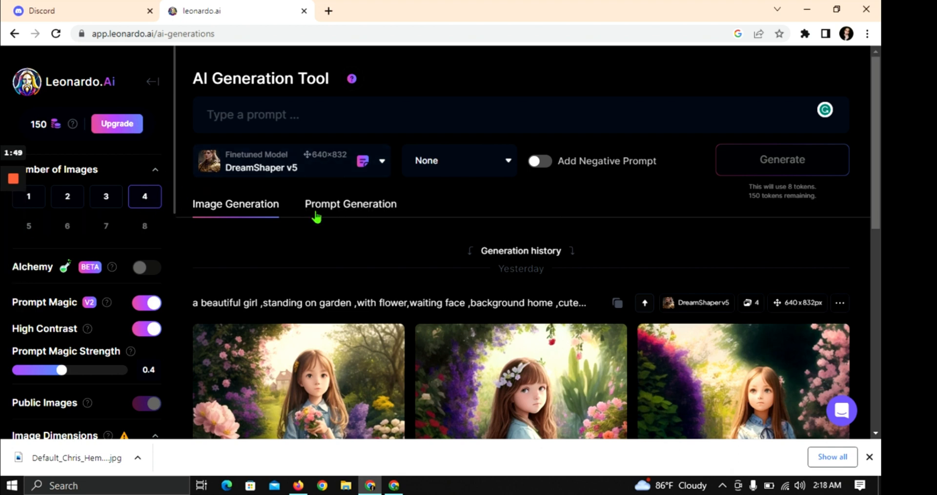
Open ChatGPT at chat.openai.com in a new browser tab.
{"action": "left_click", "coordinate": [229, 106]}
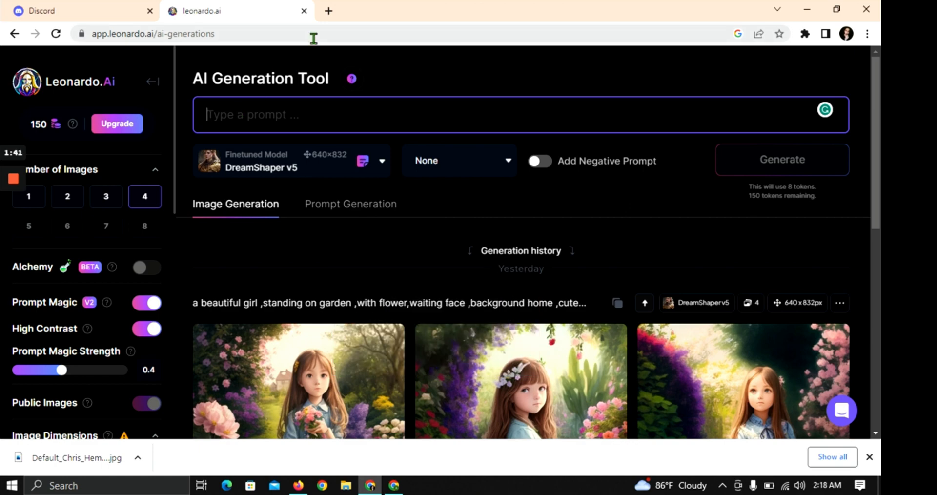
{"action": "left_click", "coordinate": [325, 15]}
{"action": "type", "text": "chat.openai.com"}
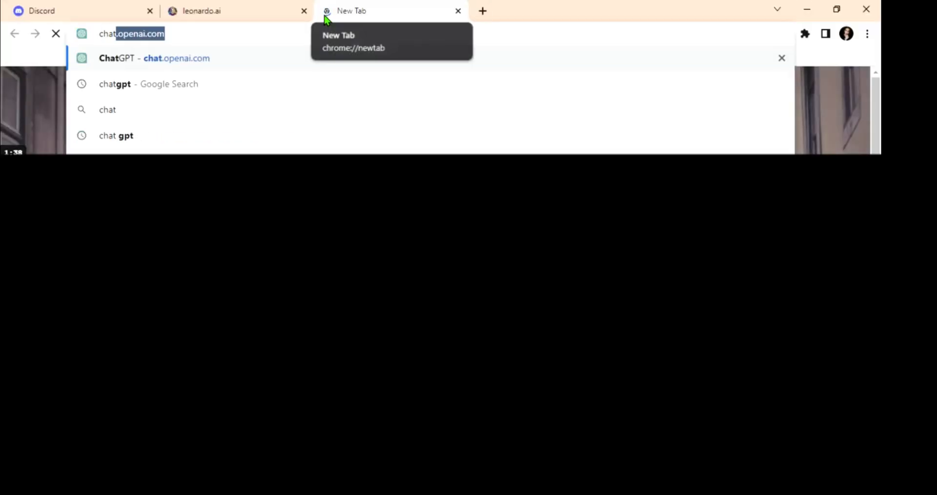
{"action": "key", "text": "Return"}
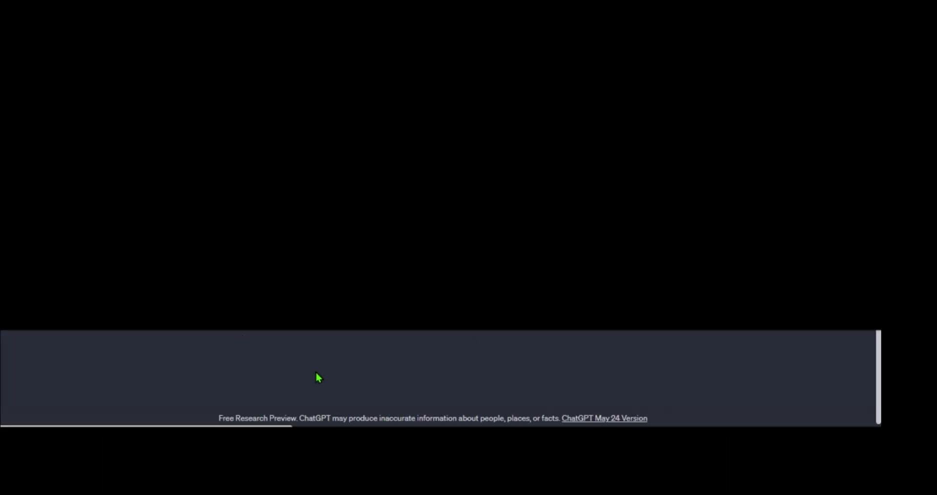
Ask ChatGPT "give me a prompt for AI image genaretor".
{"action": "type", "text": "give"}
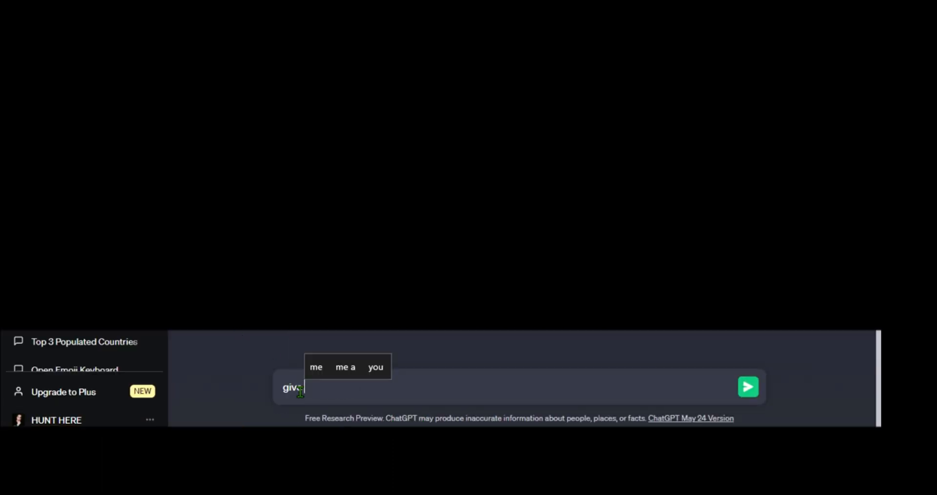
{"action": "type", "text": " me a pr"}
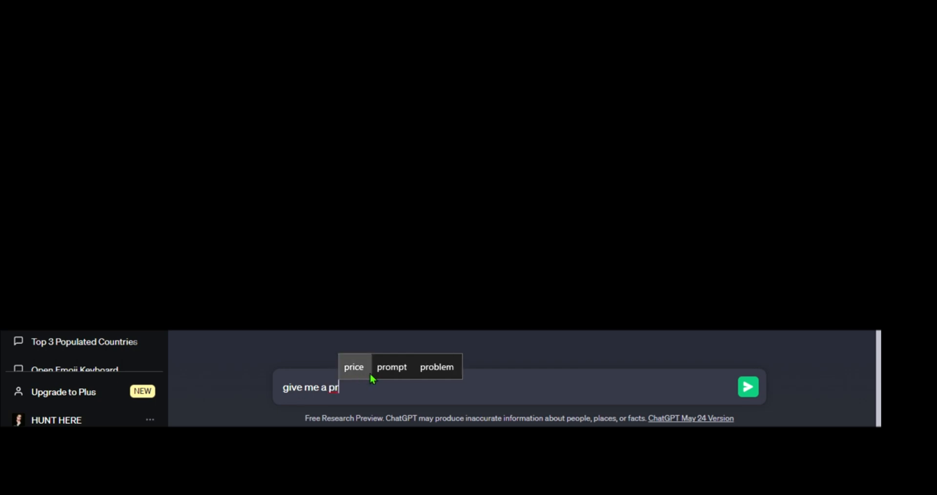
{"action": "left_click", "coordinate": [385, 373]}
{"action": "type", "text": "for"}
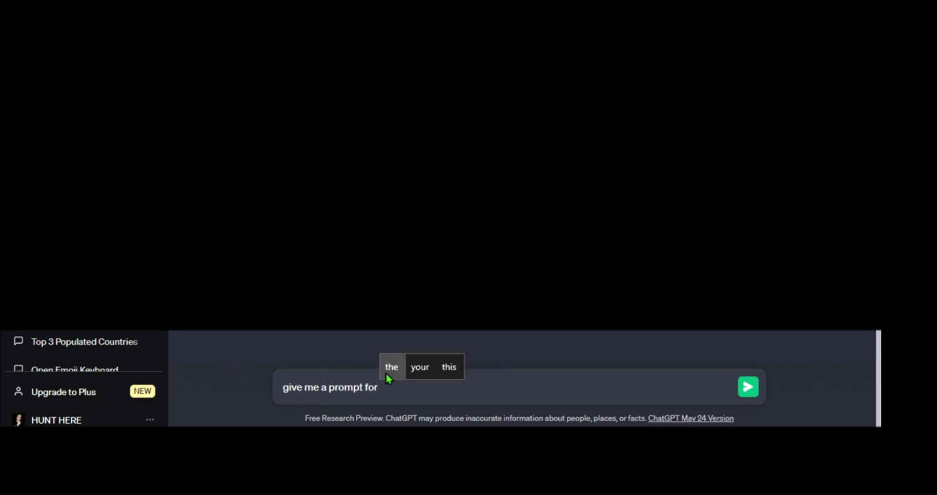
{"action": "type", "text": " AI iamge"}
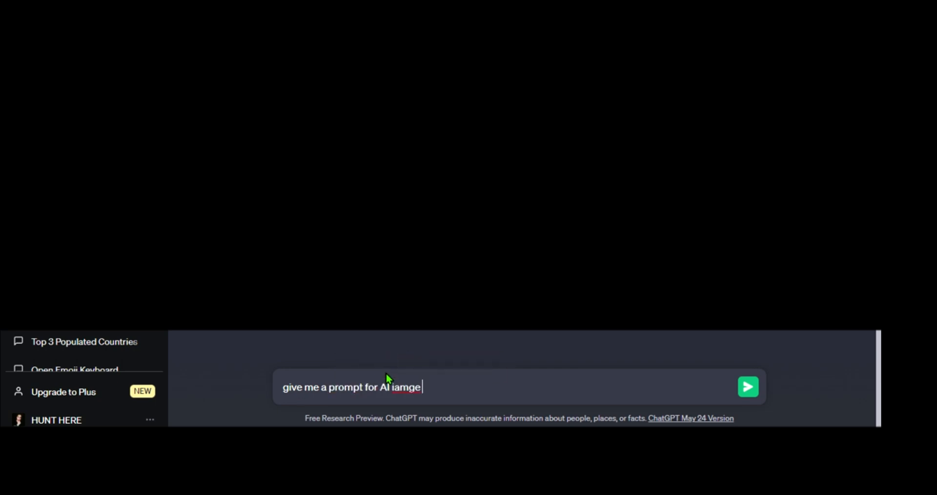
{"action": "key", "text": "BackSpace"}
{"action": "key", "text": "BackSpace"}
{"action": "key", "text": "BackSpace"}
{"action": "key", "text": "BackSpace"}
{"action": "key", "text": "BackSpace"}
{"action": "type", "text": "image ge"}
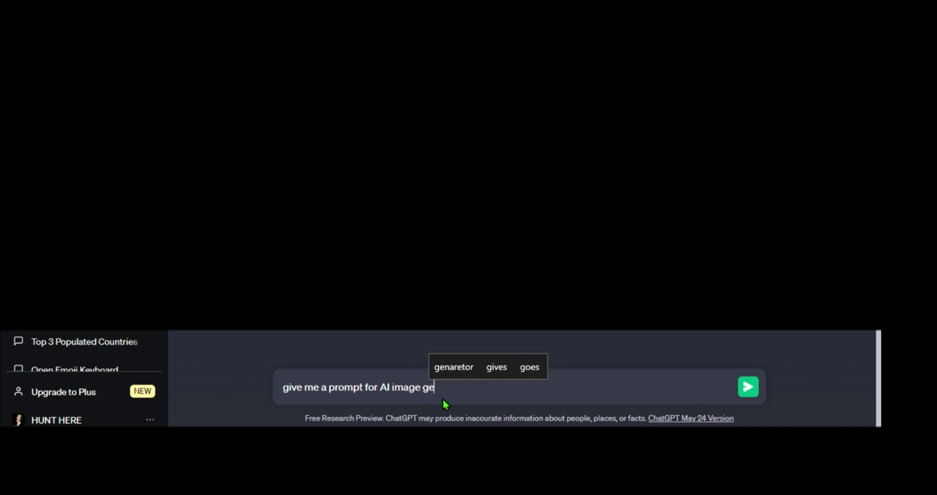
{"action": "left_click", "coordinate": [466, 373]}
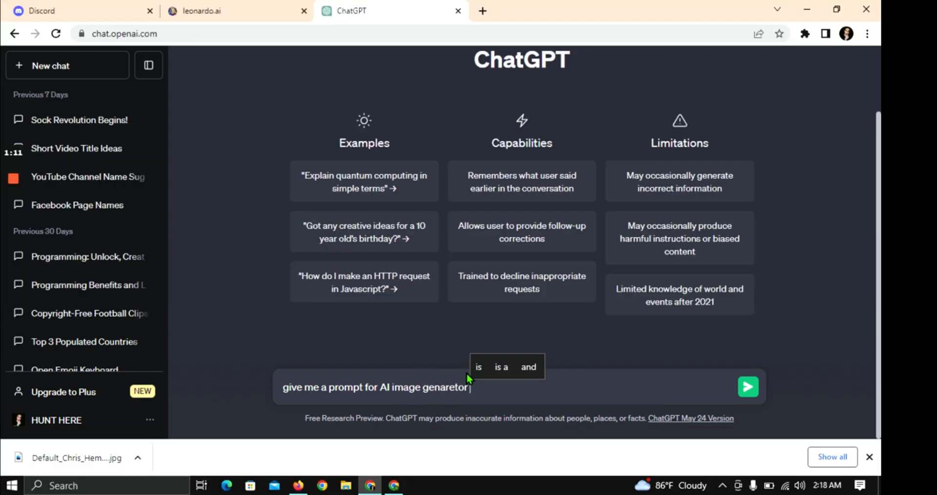
{"action": "key", "text": "Return"}
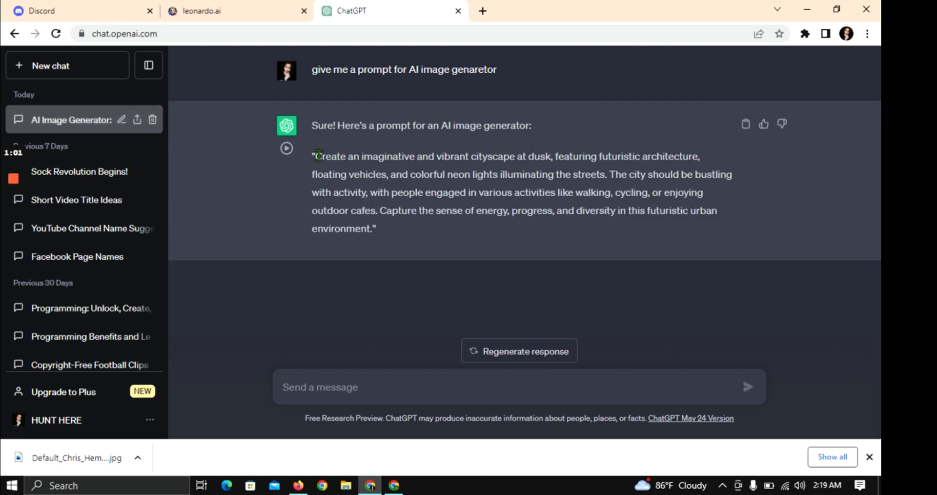
Copy the futuristic cityscape prompt text from ChatGPT's reply, from "Create an imaginative" through "urban environment.".
{"action": "left_click_drag", "start_coordinate": [309, 122], "coordinate": [409, 240]}
{"action": "left_click", "coordinate": [356, 171]}
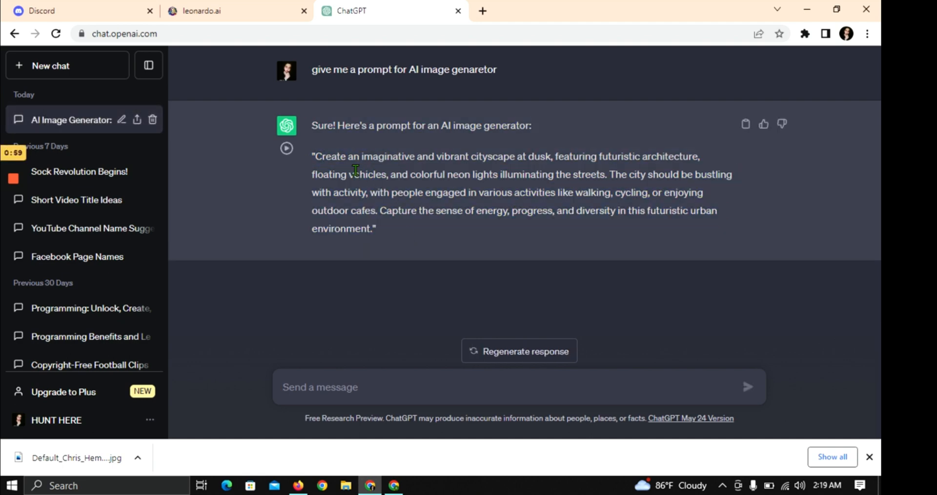
{"action": "left_click_drag", "start_coordinate": [316, 157], "coordinate": [403, 238]}
{"action": "key", "text": "ctrl+c"}
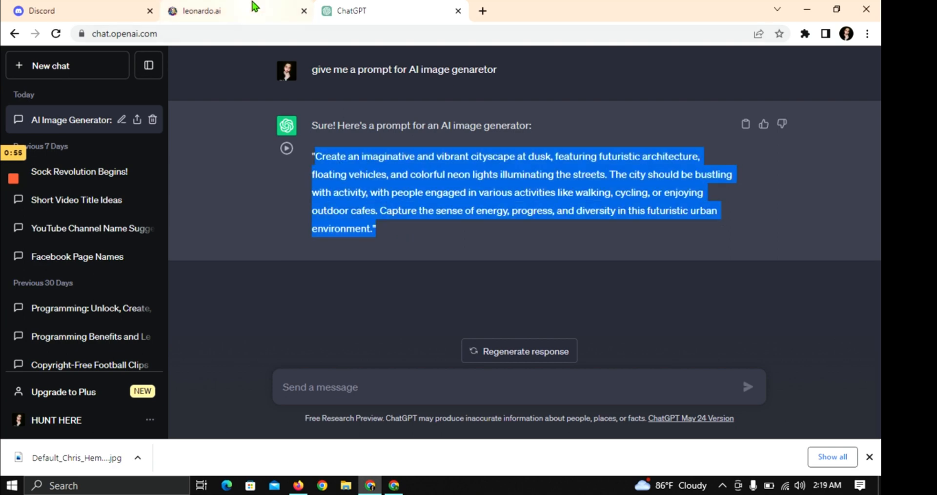
Switch back to Leonardo.Ai, paste the copied cityscape prompt into the prompt field and generate the images.
{"action": "left_click", "coordinate": [251, 7]}
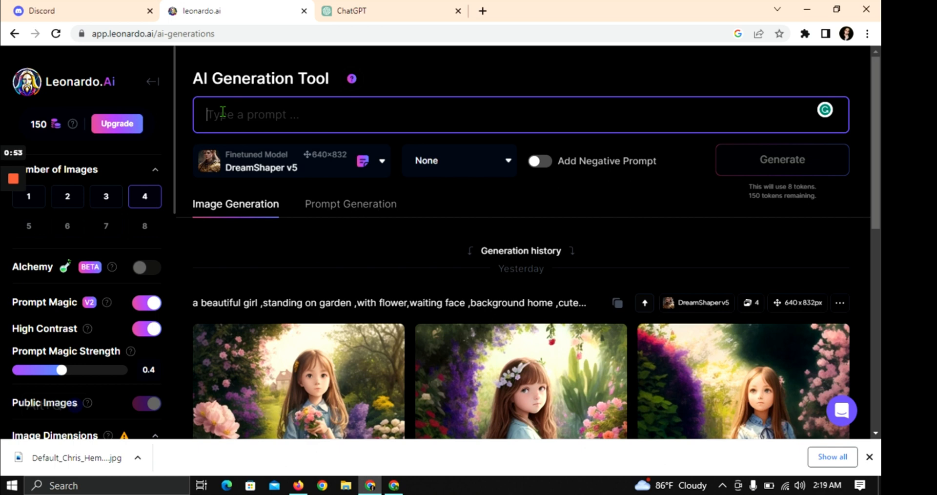
{"action": "key", "text": "ctrl+v"}
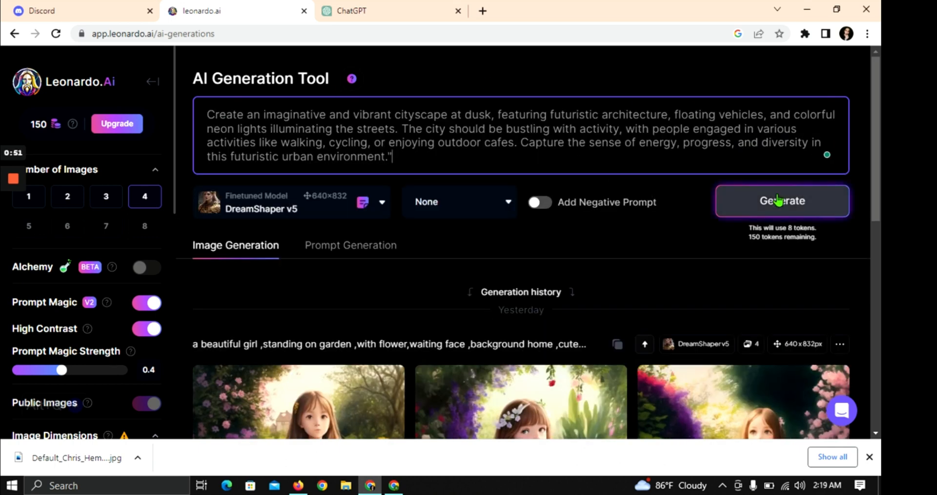
{"action": "left_click", "coordinate": [788, 209]}
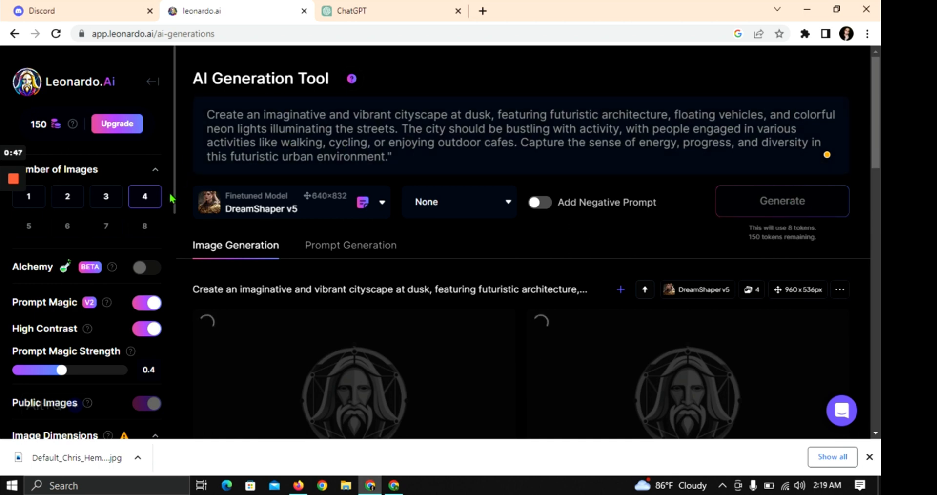
Review the image dimension settings and check the progress of the cityscape generation.
{"action": "scroll", "coordinate": [58, 337], "scroll_direction": "down", "scroll_amount": 6}
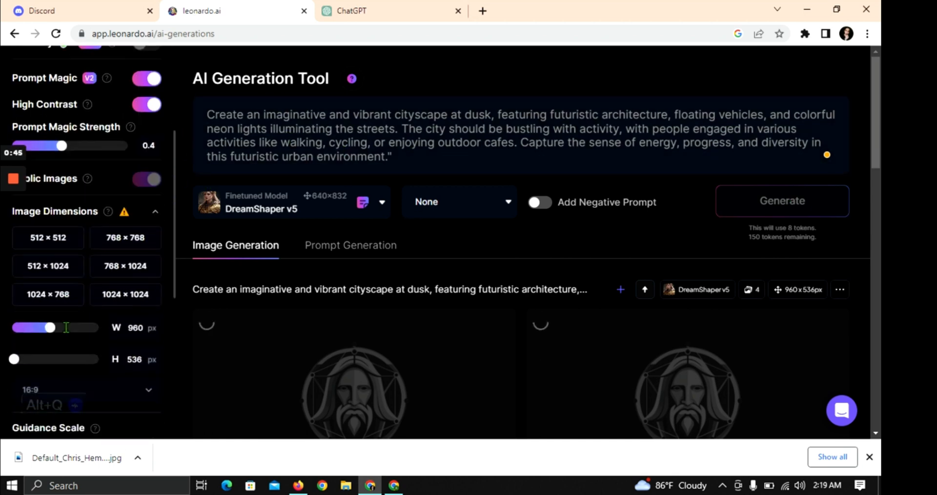
{"action": "scroll", "coordinate": [89, 305], "scroll_direction": "up", "scroll_amount": 1}
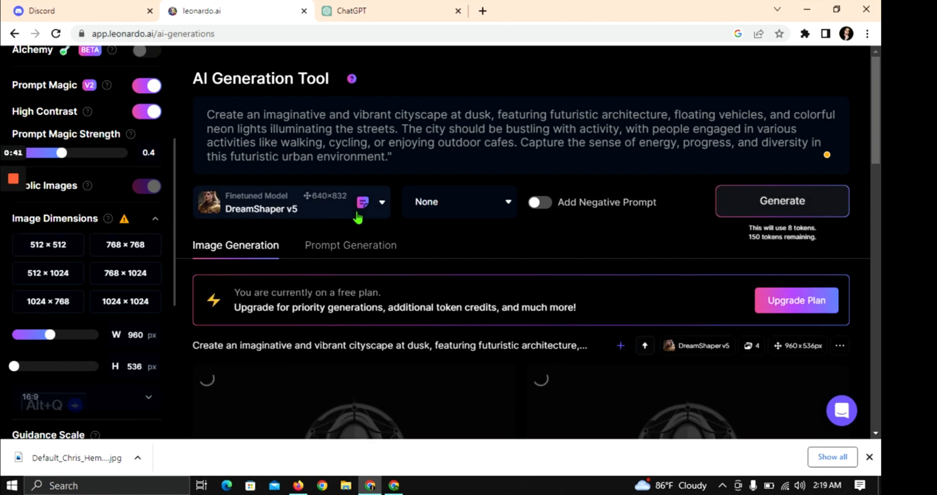
{"action": "scroll", "coordinate": [360, 215], "scroll_direction": "down", "scroll_amount": 3}
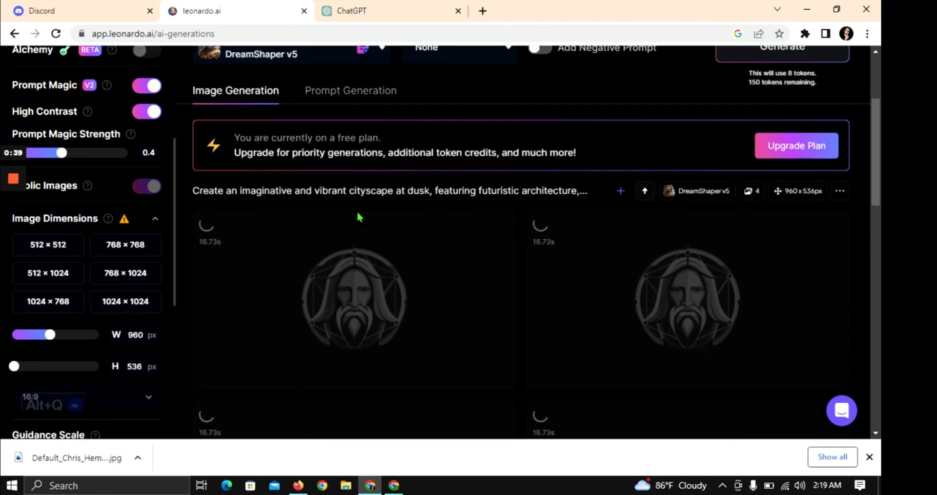
{"action": "scroll", "coordinate": [360, 217], "scroll_direction": "down", "scroll_amount": 1}
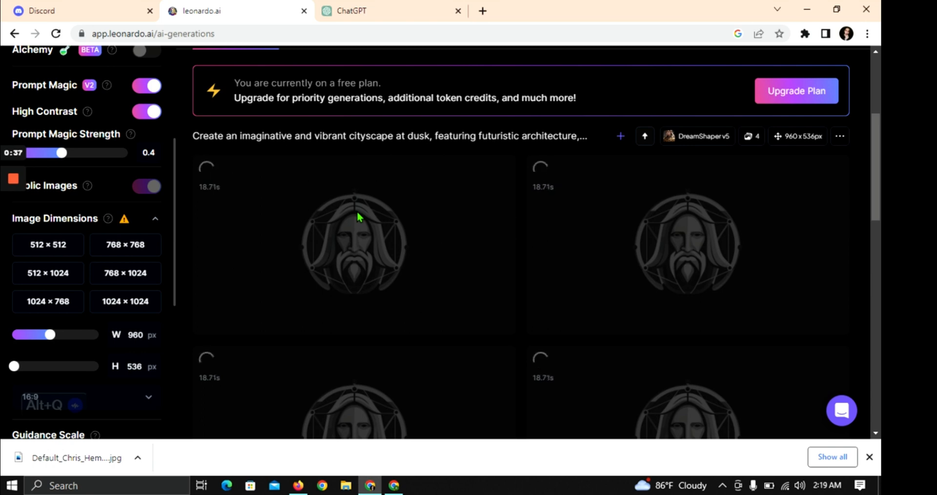
Look over the generated cityscape images and download the first one, showing the red car.
{"action": "scroll", "coordinate": [356, 210], "scroll_direction": "down", "scroll_amount": 1}
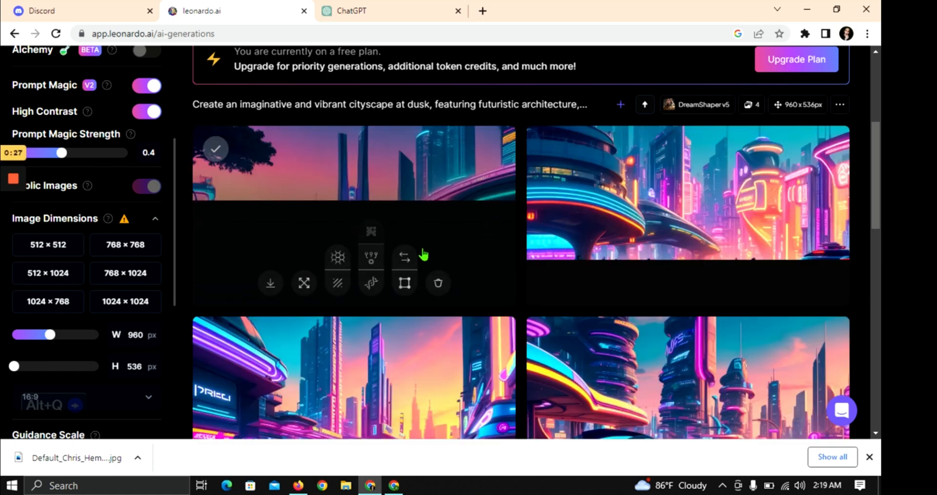
{"action": "scroll", "coordinate": [424, 255], "scroll_direction": "up", "scroll_amount": 2}
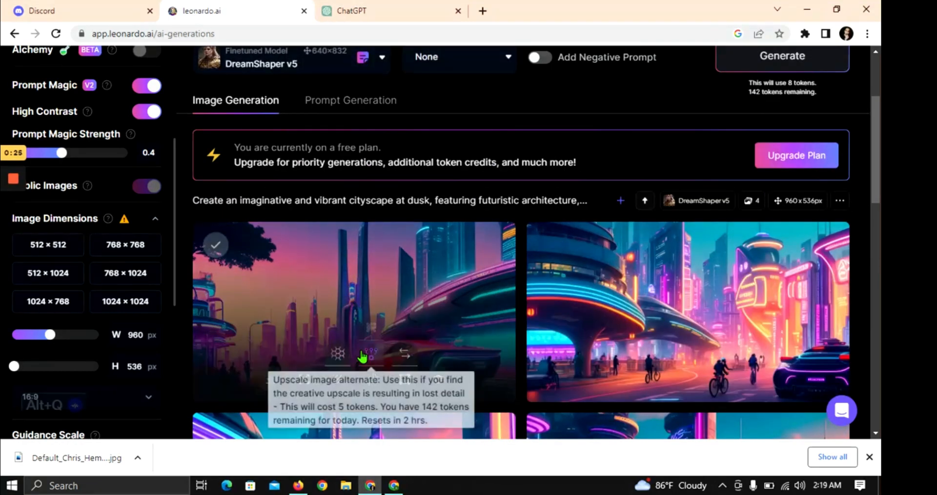
{"action": "scroll", "coordinate": [367, 342], "scroll_direction": "down", "scroll_amount": 7}
{"action": "scroll", "coordinate": [371, 312], "scroll_direction": "up", "scroll_amount": 5}
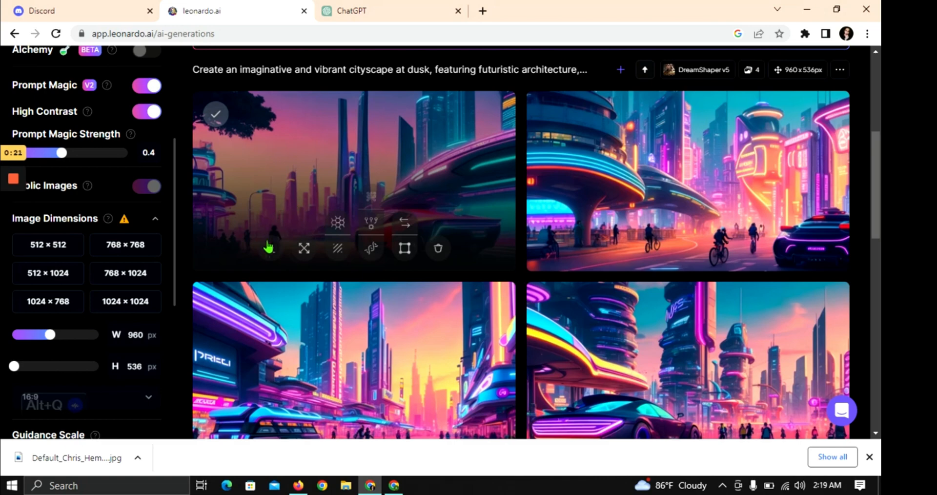
{"action": "left_click", "coordinate": [276, 254]}
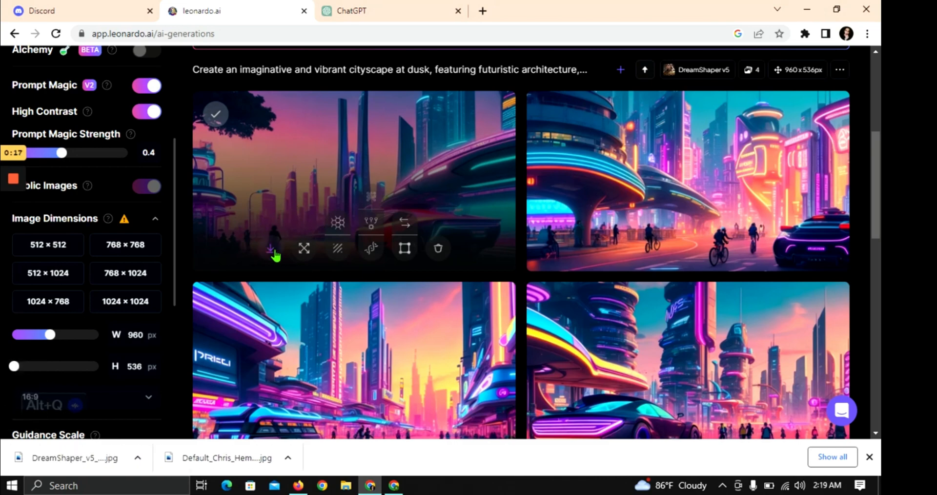
{"action": "scroll", "coordinate": [464, 289], "scroll_direction": "up", "scroll_amount": 5}
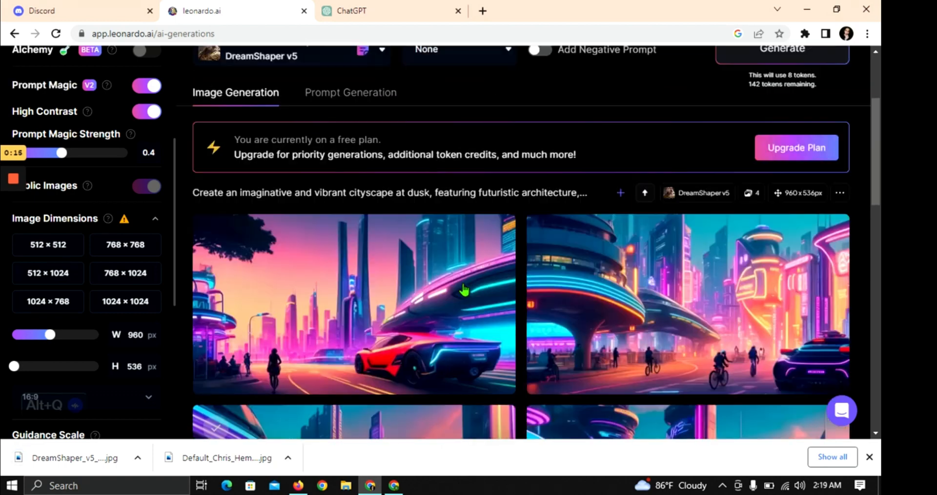
{"action": "scroll", "coordinate": [464, 289], "scroll_direction": "up", "scroll_amount": 1}
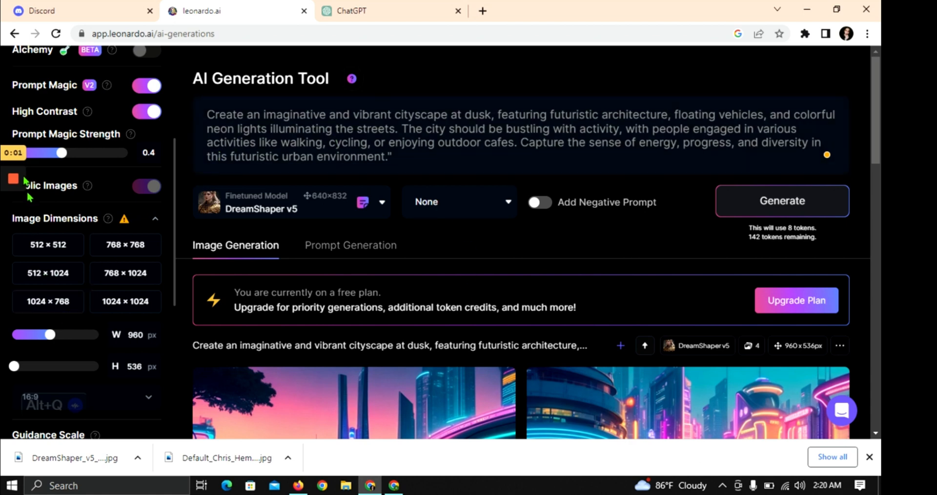
{"action": "mouse_move", "coordinate": [13, 179]}
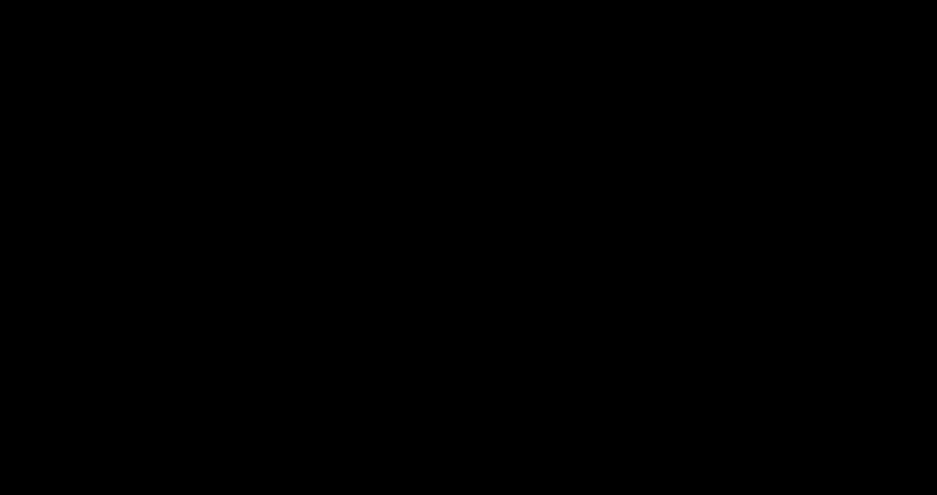